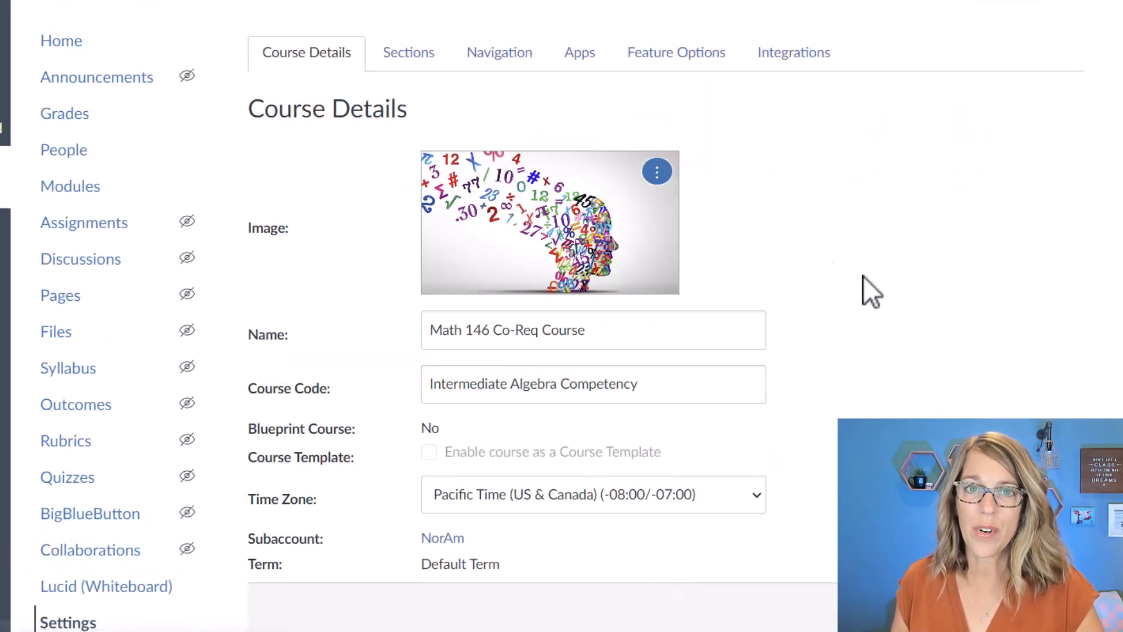
# Enable the course grading scheme in the course details of Math 146 Co-Req Course.
pyautogui.scroll(-3, 860, 363)
pyautogui.scroll(-7, 860, 363)
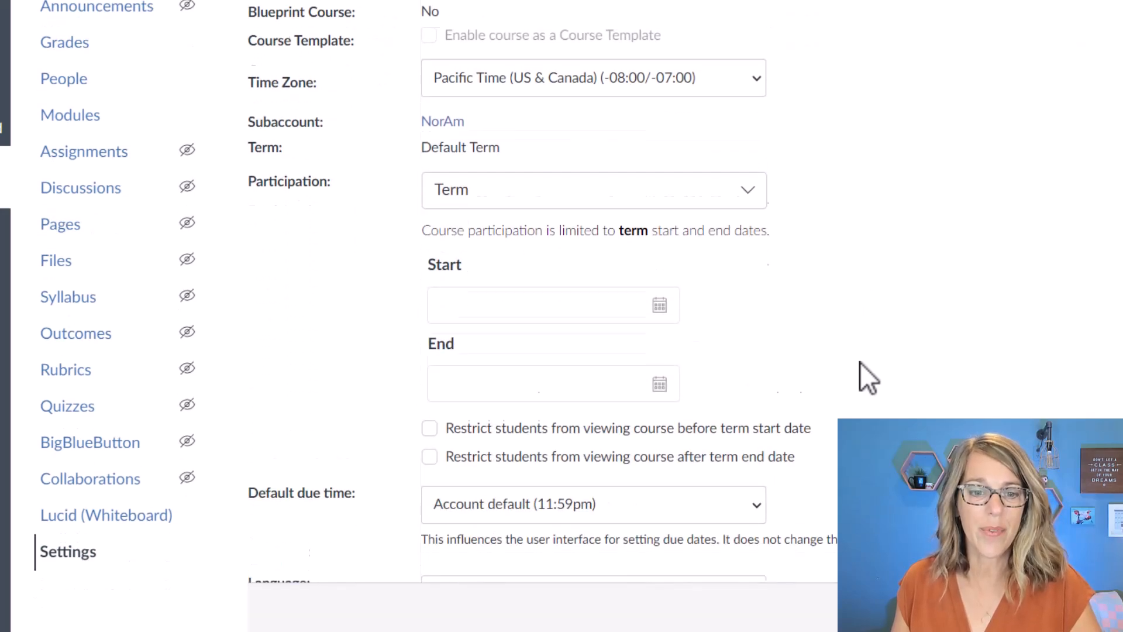
pyautogui.scroll(-2, 860, 365)
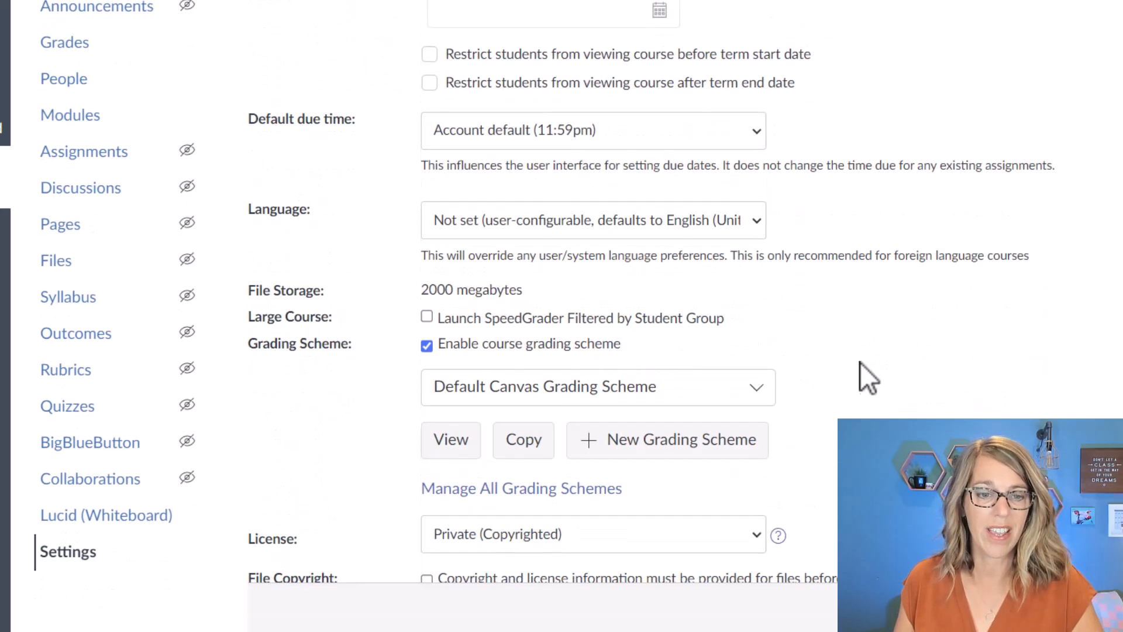
pyautogui.click(427, 346)
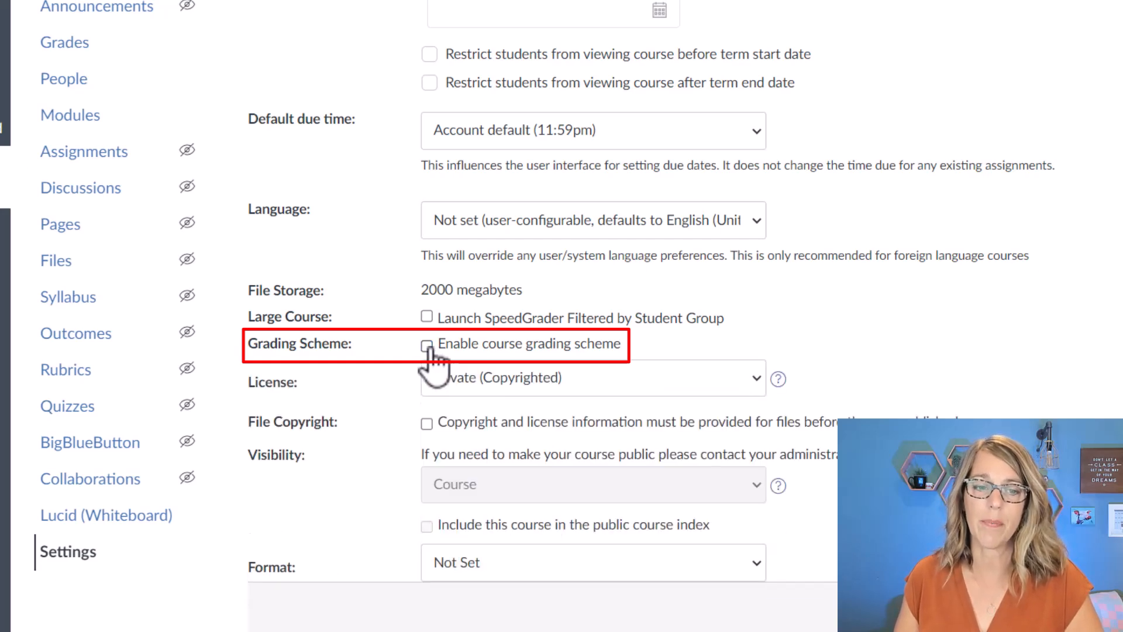
pyautogui.click(428, 346)
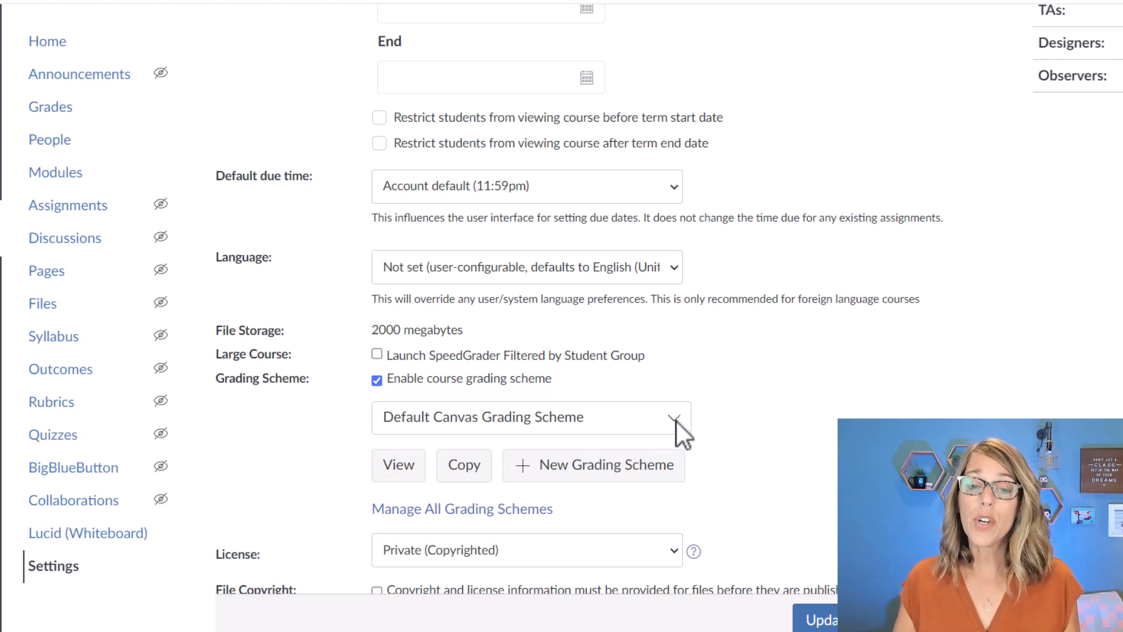
# Review the letter grade ranges of the Default Canvas Grading Scheme and close it.
pyautogui.click(395, 471)
pyautogui.scroll(-2, 664, 352)
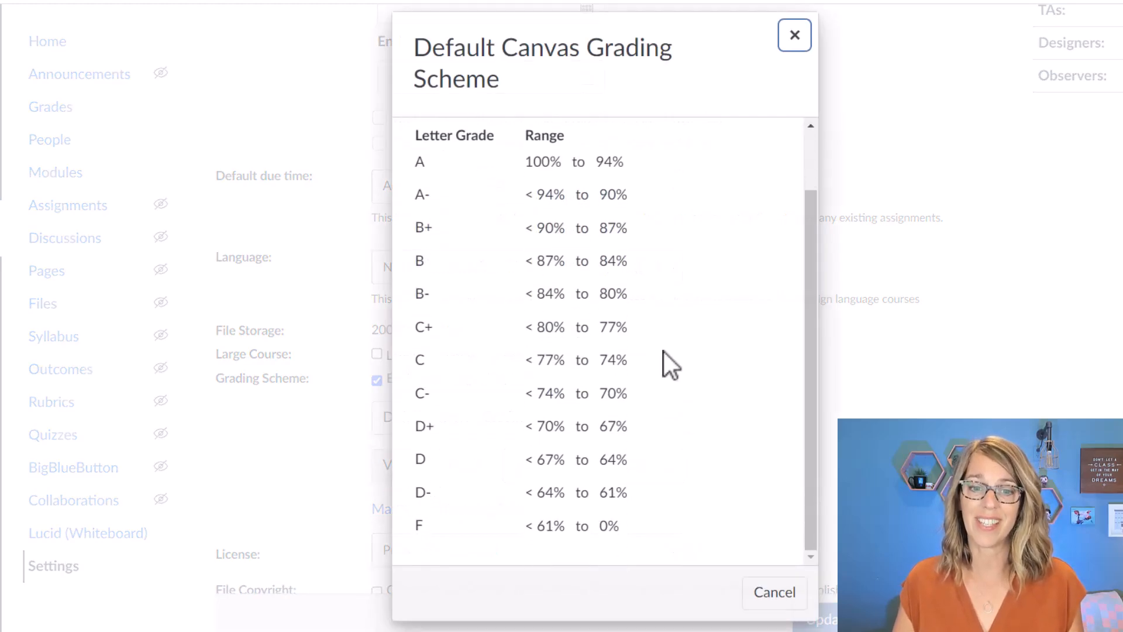
pyautogui.scroll(2, 664, 352)
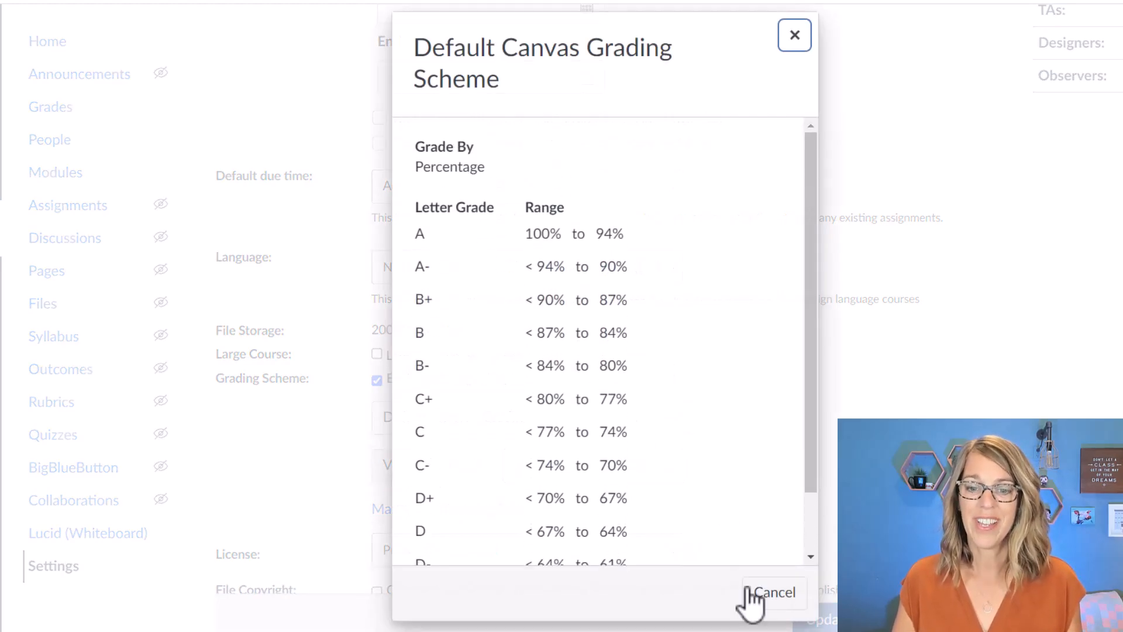
pyautogui.click(800, 611)
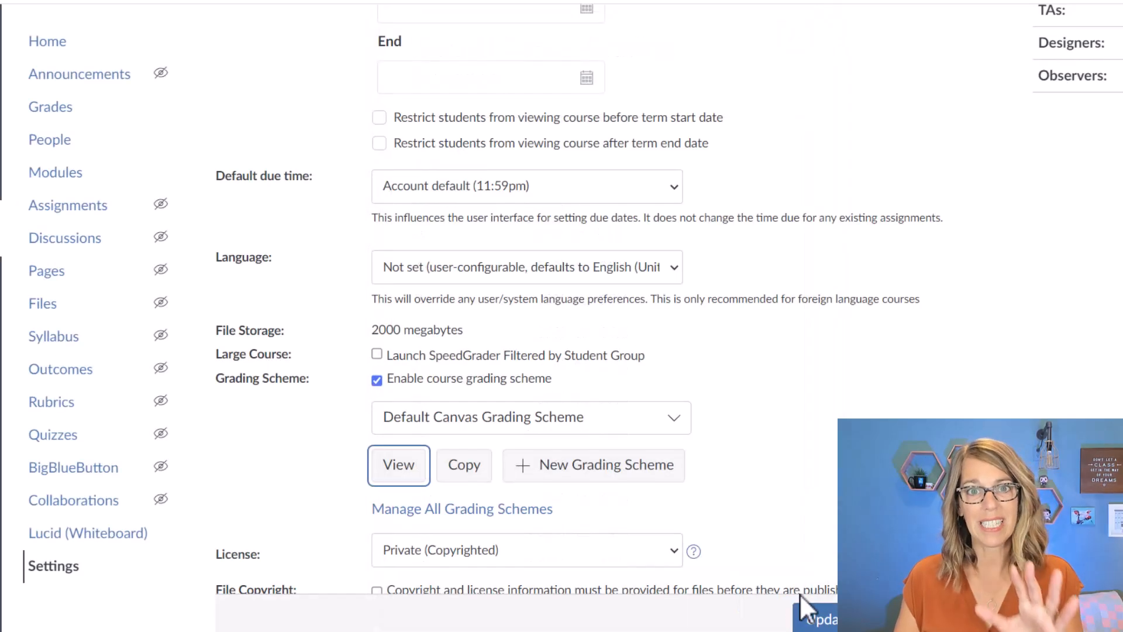
# Create a new grading scheme named Math that grades by percentage.
pyautogui.click(606, 471)
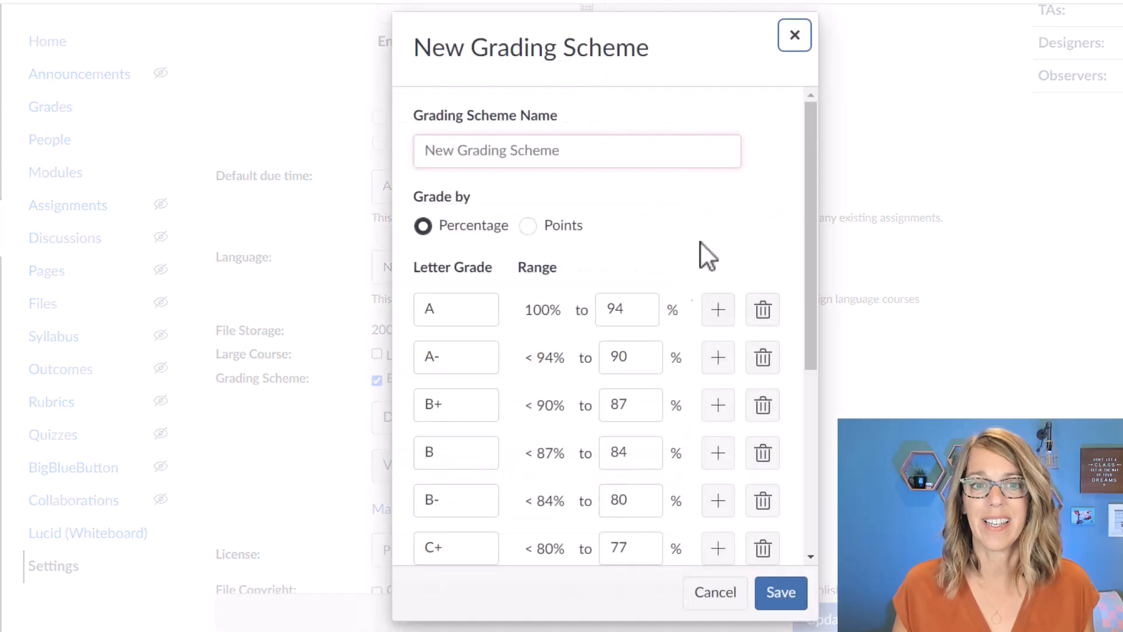
pyautogui.click(471, 150)
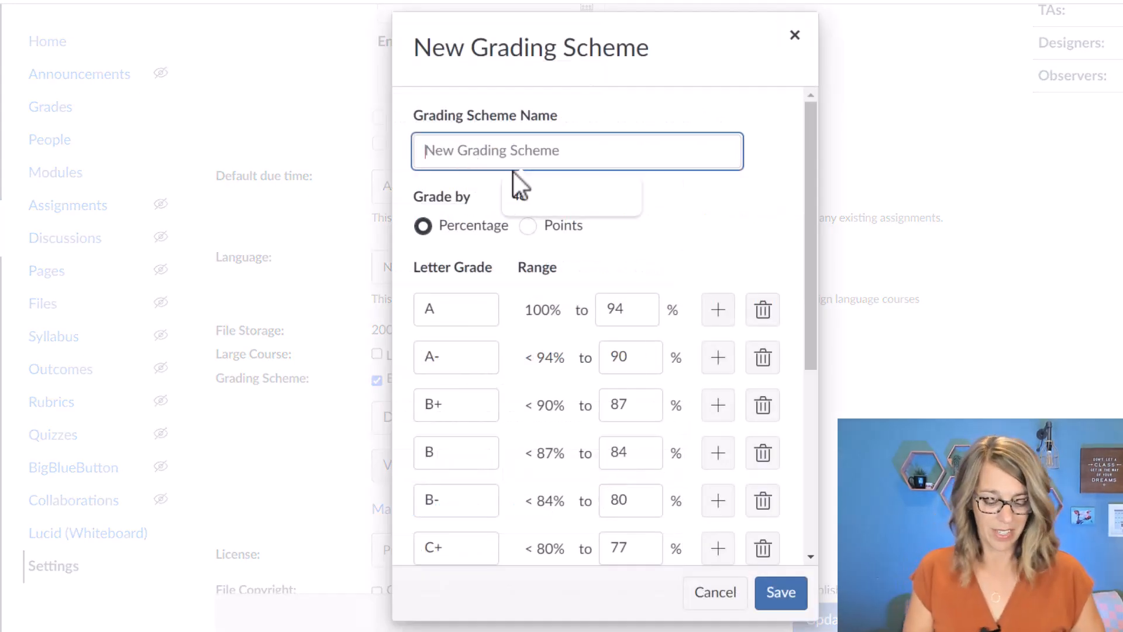
pyautogui.write('Math')
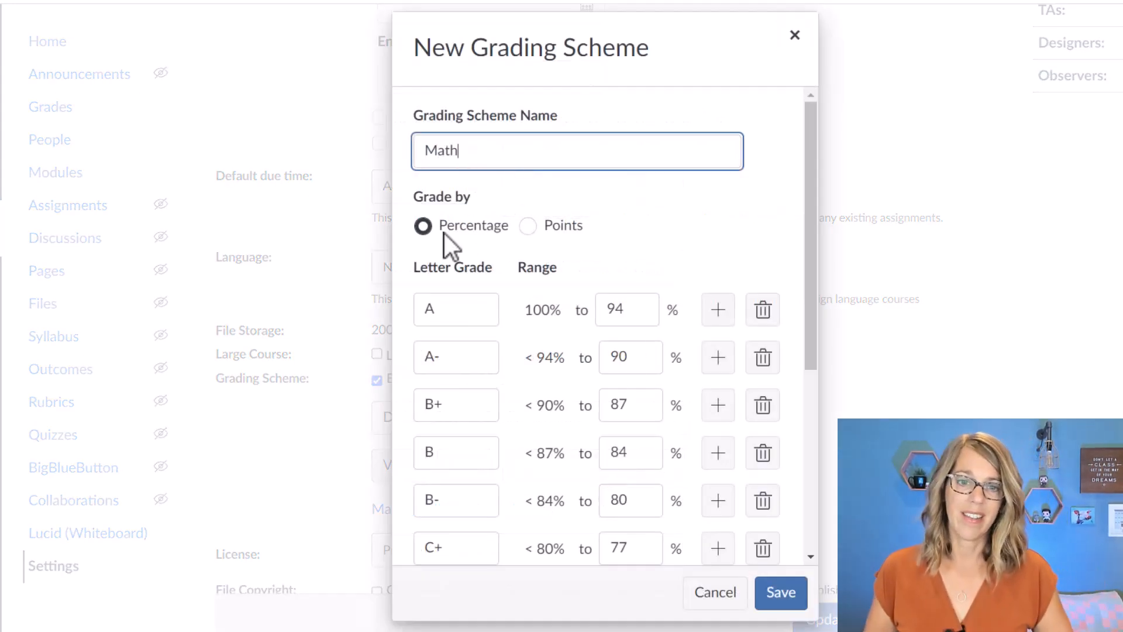
pyautogui.click(529, 226)
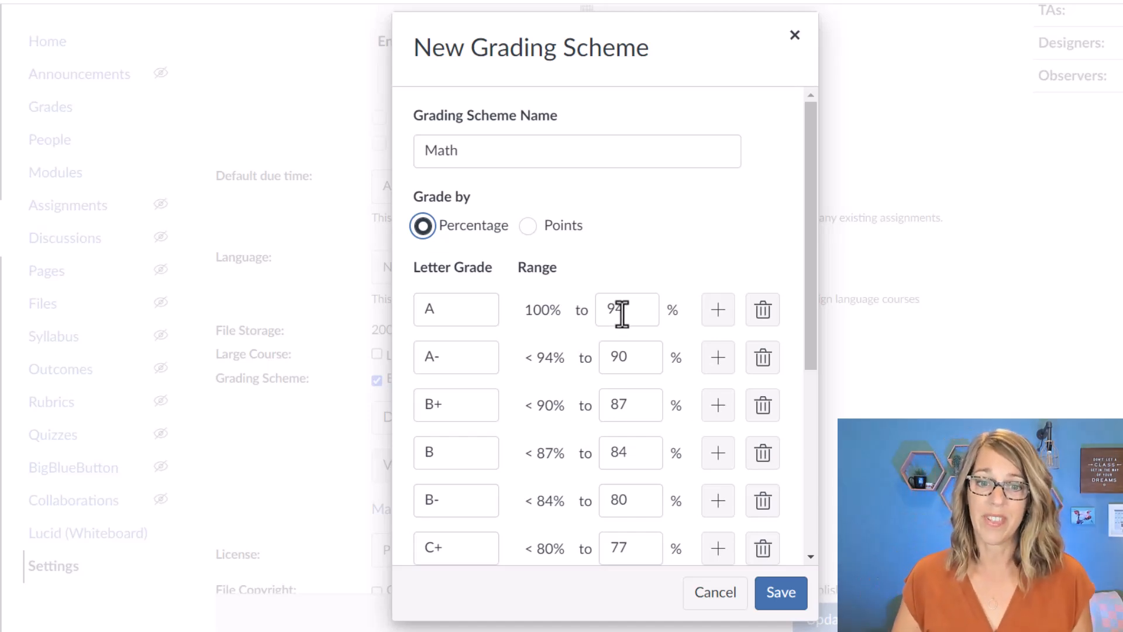
# Set the lower limits of grades A through D to 93.5, 89.5, 86.5, 83.5, 79.5, 76.5, 73.5, 69.5, 66.5 and 63.5 percent.
pyautogui.moveTo(617, 307); pyautogui.dragTo(633, 306)
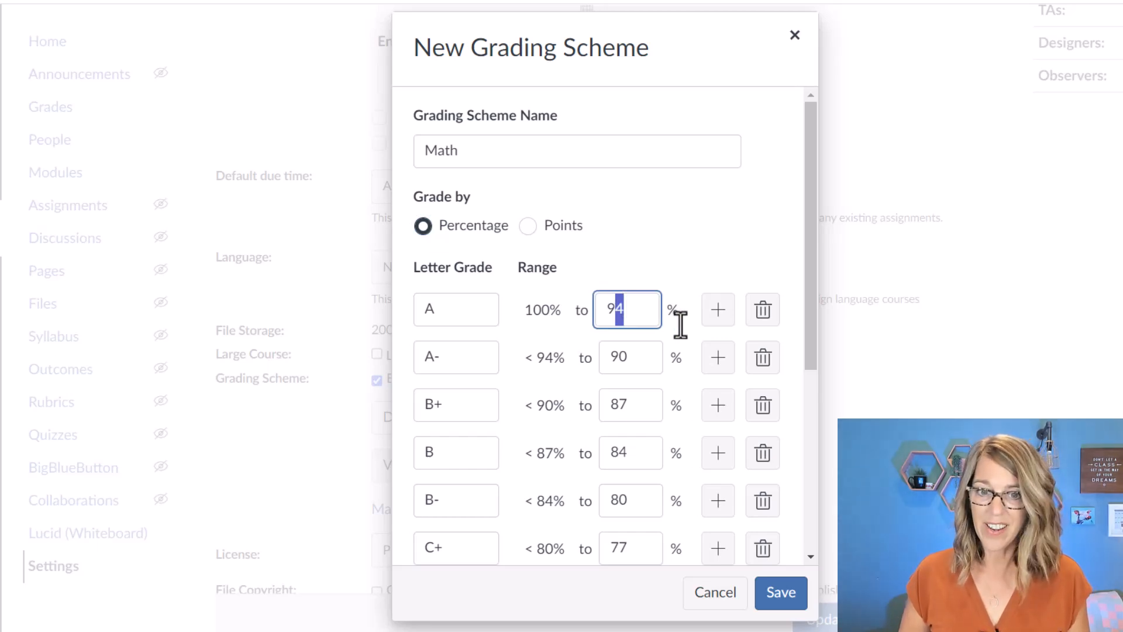
pyautogui.write('3.5')
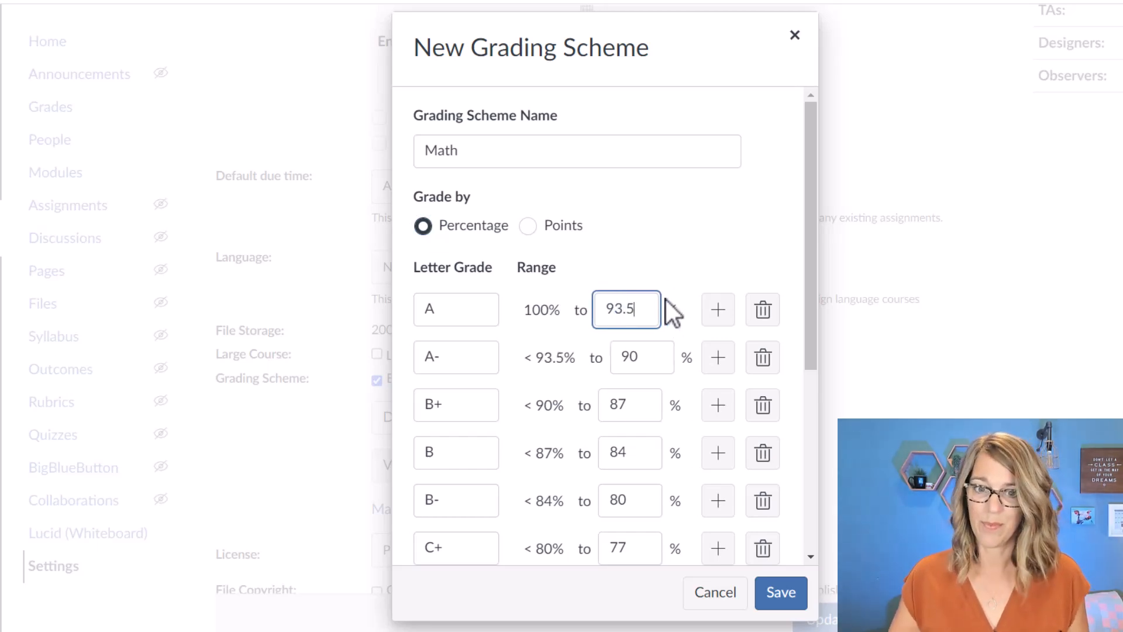
pyautogui.click(638, 359)
pyautogui.doubleClick(639, 359)
pyautogui.write('89.5\t86.5\t83.5\t79')
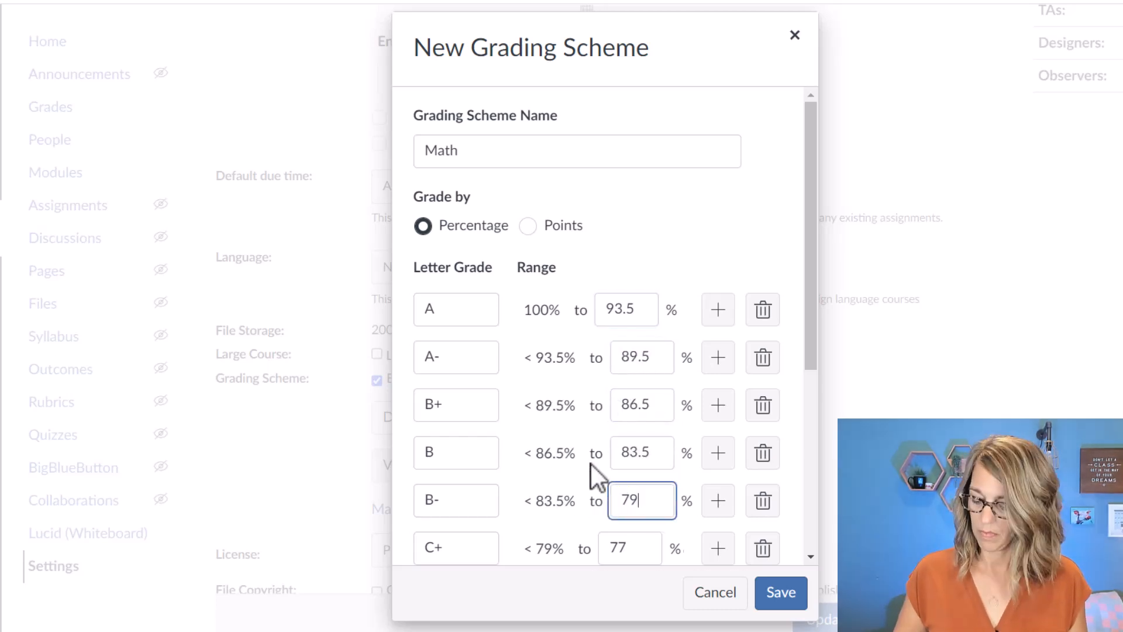
pyautogui.scroll(-3, 593, 462)
pyautogui.write('.5\t76.5\t73.5\t69.5\t66.5')
pyautogui.scroll(-3, 611, 433)
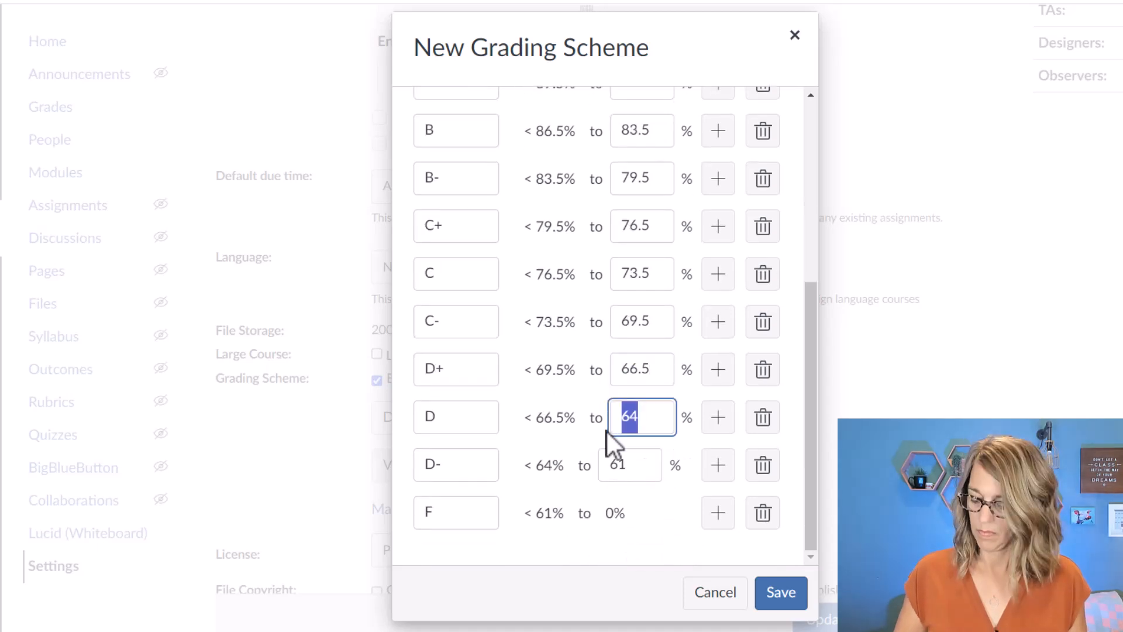
pyautogui.write('63.5')
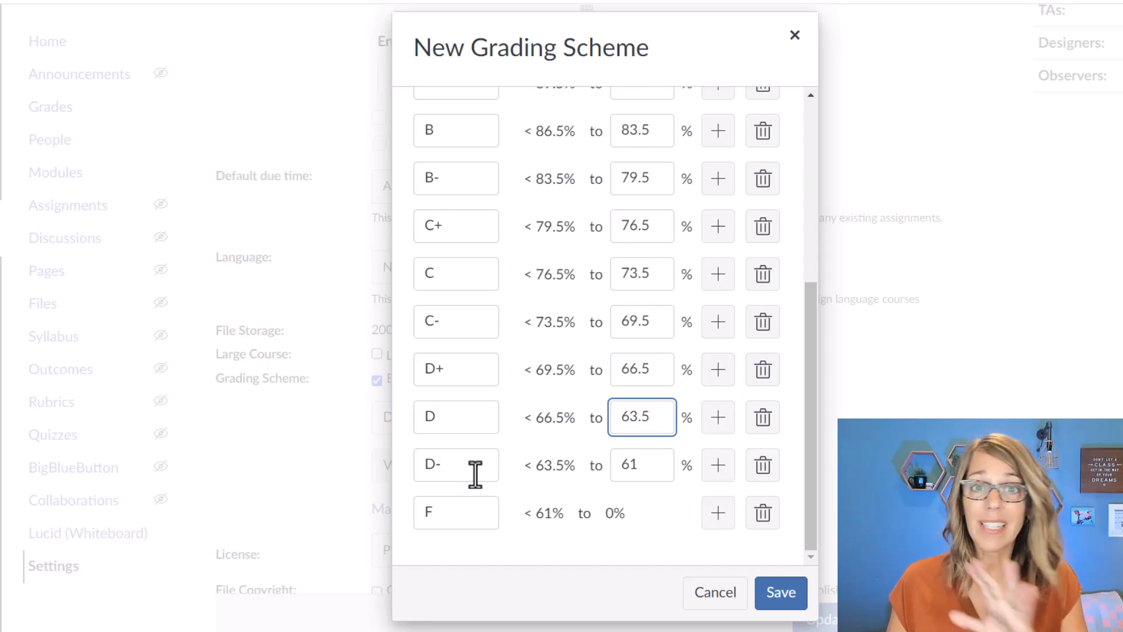
# Remove the D- letter grade from the new grading scheme and save the scheme.
pyautogui.click(762, 475)
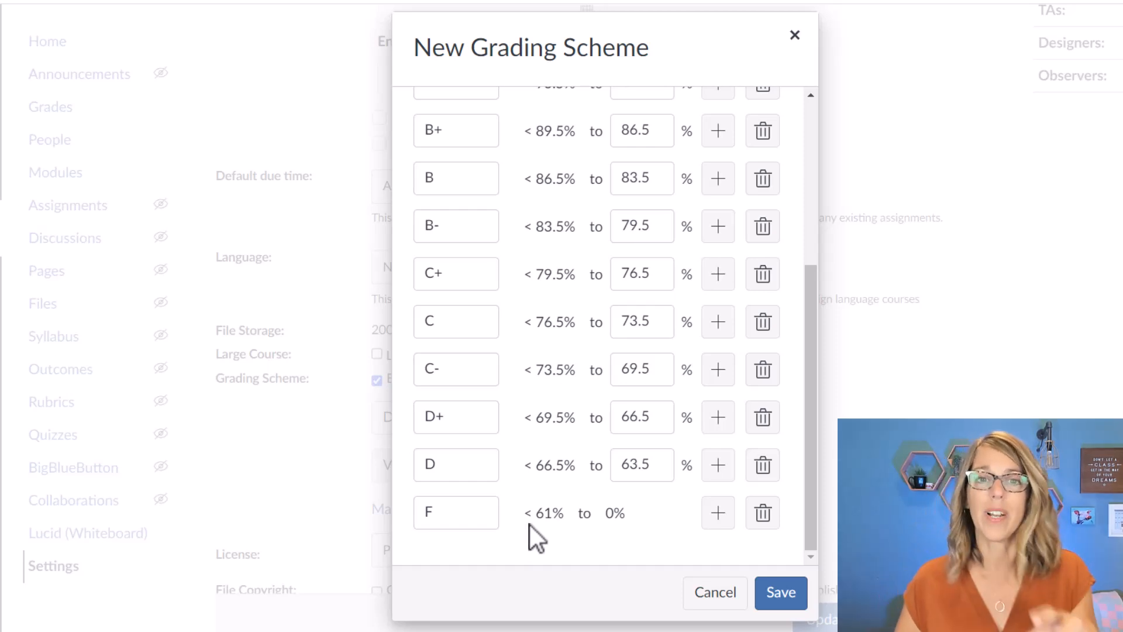
pyautogui.click(779, 593)
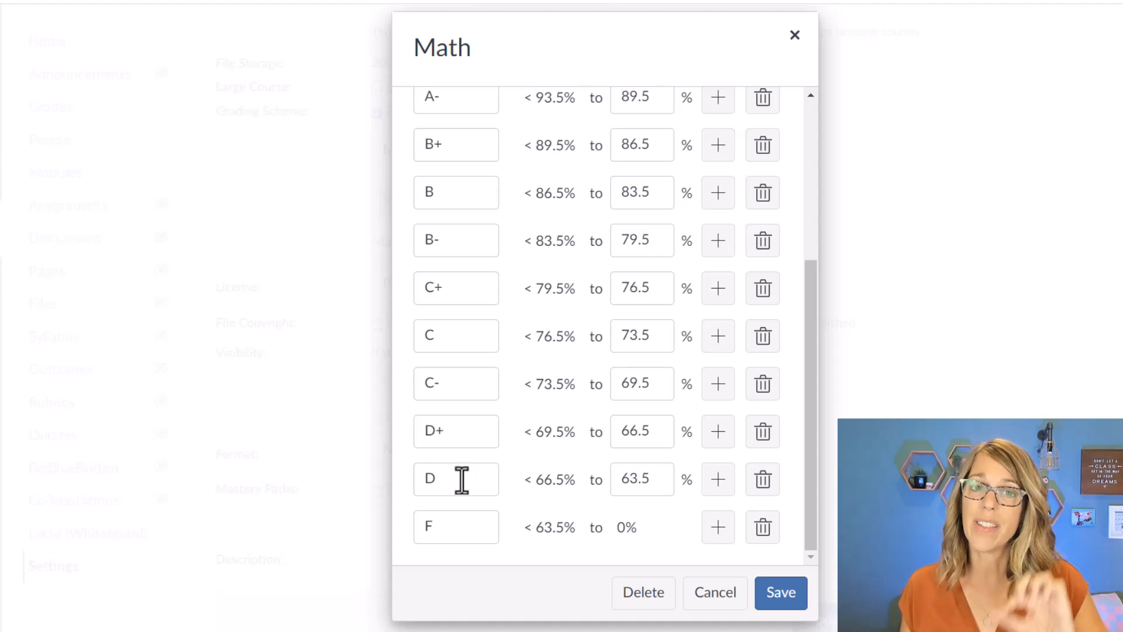
pyautogui.click(716, 480)
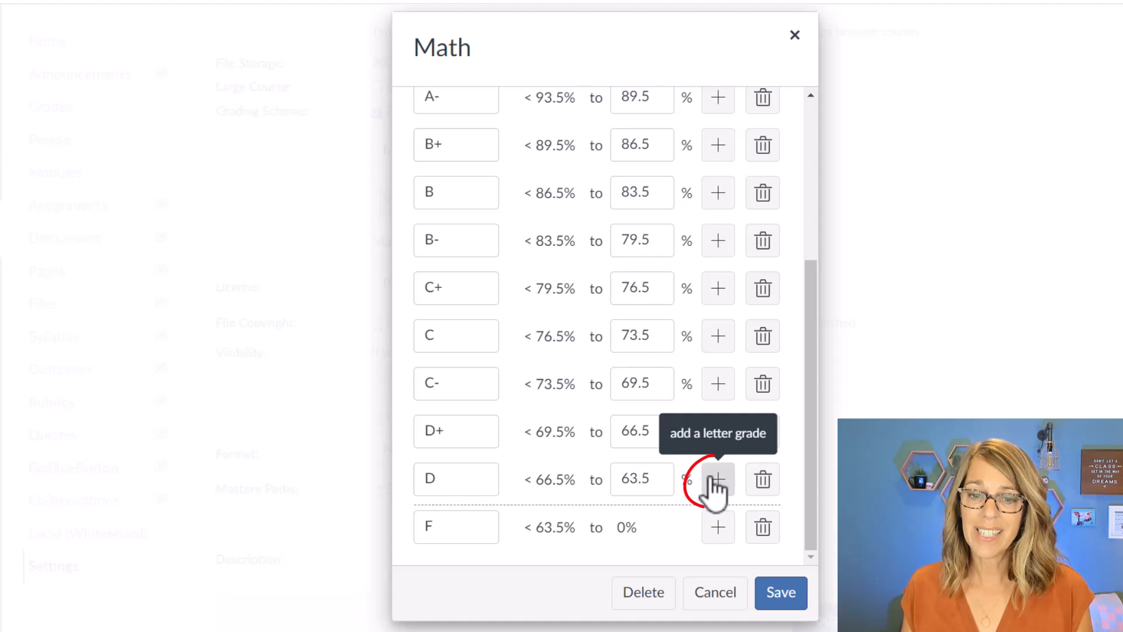
pyautogui.click(431, 522)
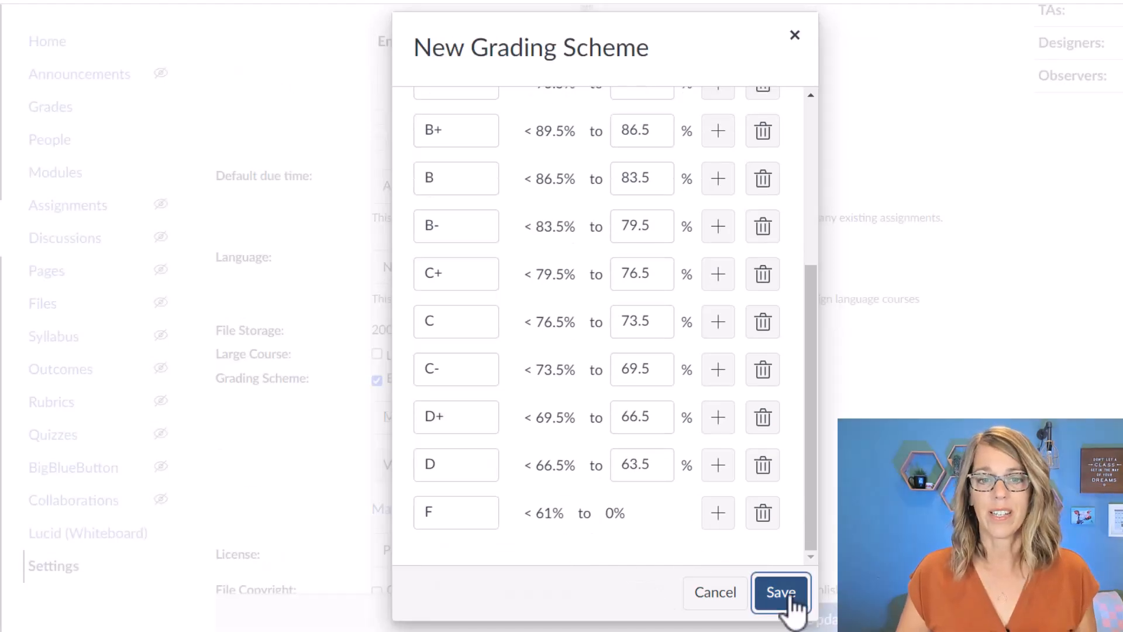
pyautogui.click(785, 606)
pyautogui.scroll(-5, 678, 453)
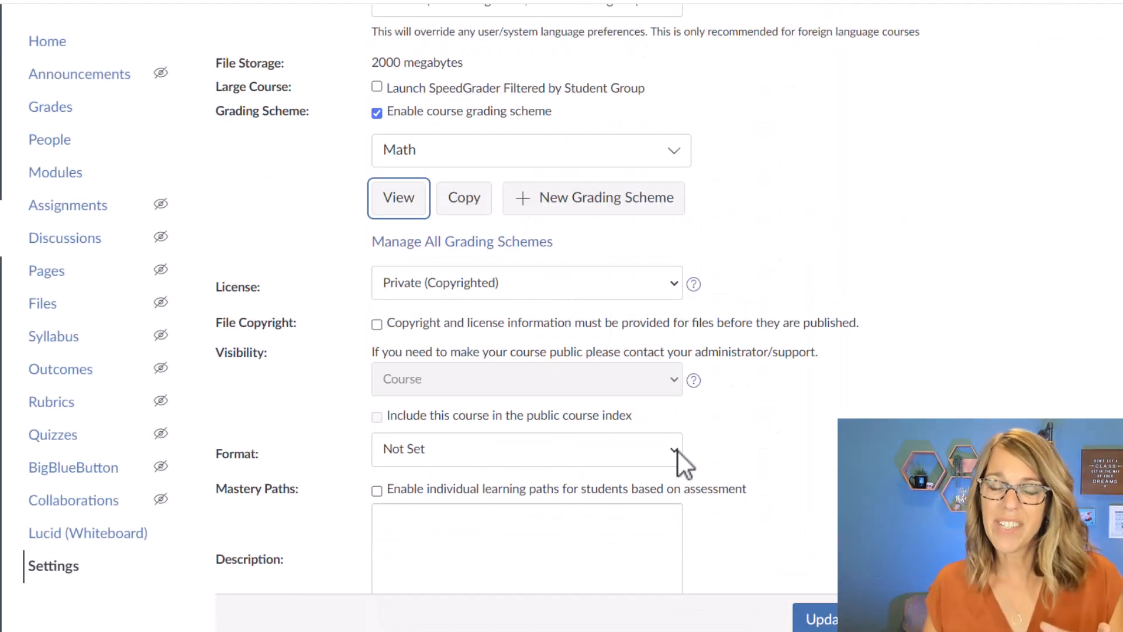
# View the saved Math grading scheme, open it for editing and save it.
pyautogui.click(408, 199)
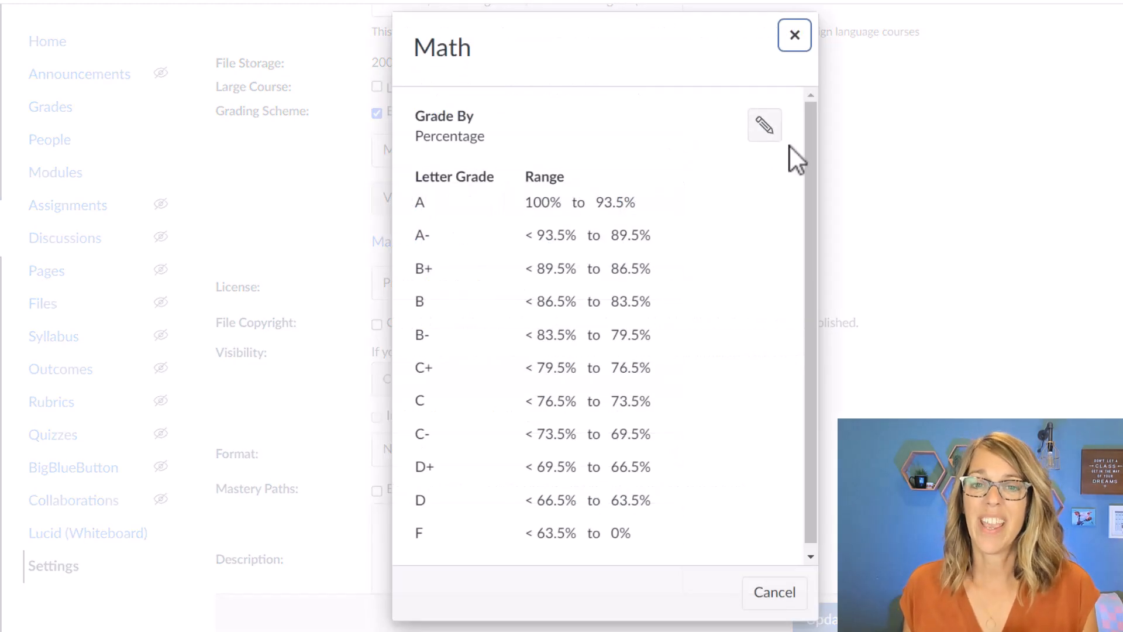
pyautogui.click(765, 135)
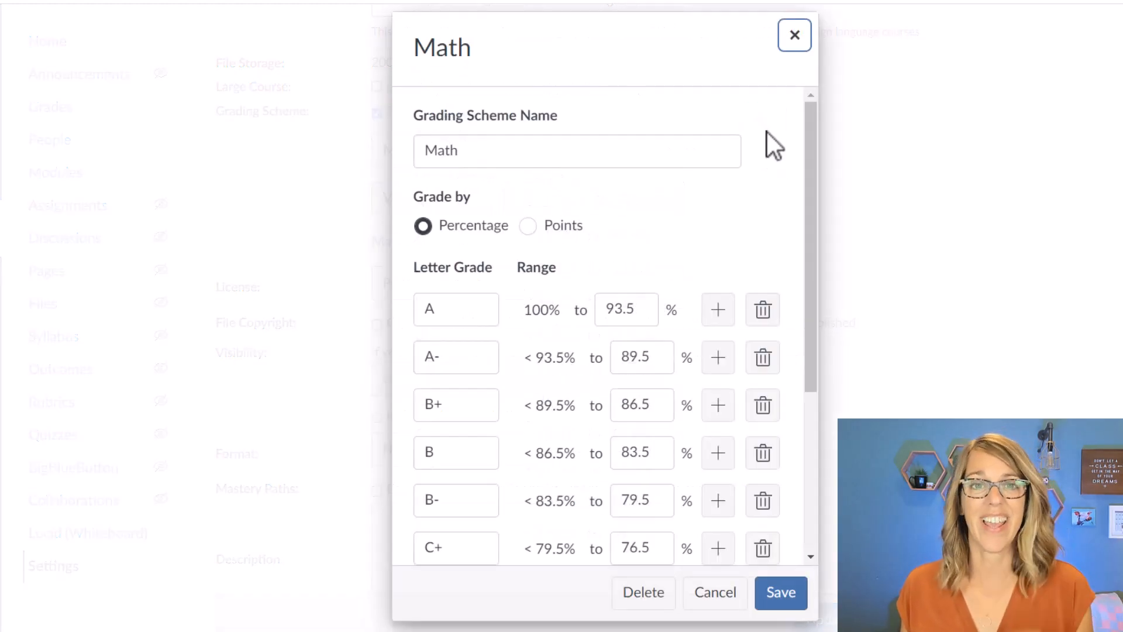
pyautogui.click(777, 592)
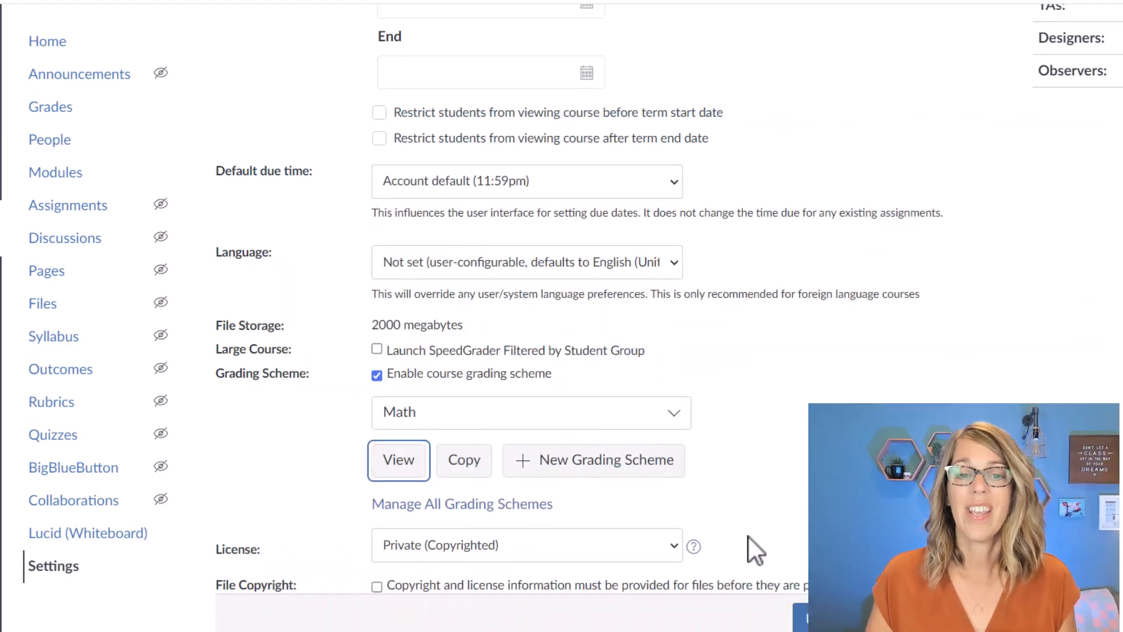
# Check the grading schemes available to the course, keep Math selected and update the course details.
pyautogui.scroll(-9, 749, 537)
pyautogui.scroll(-3, 749, 537)
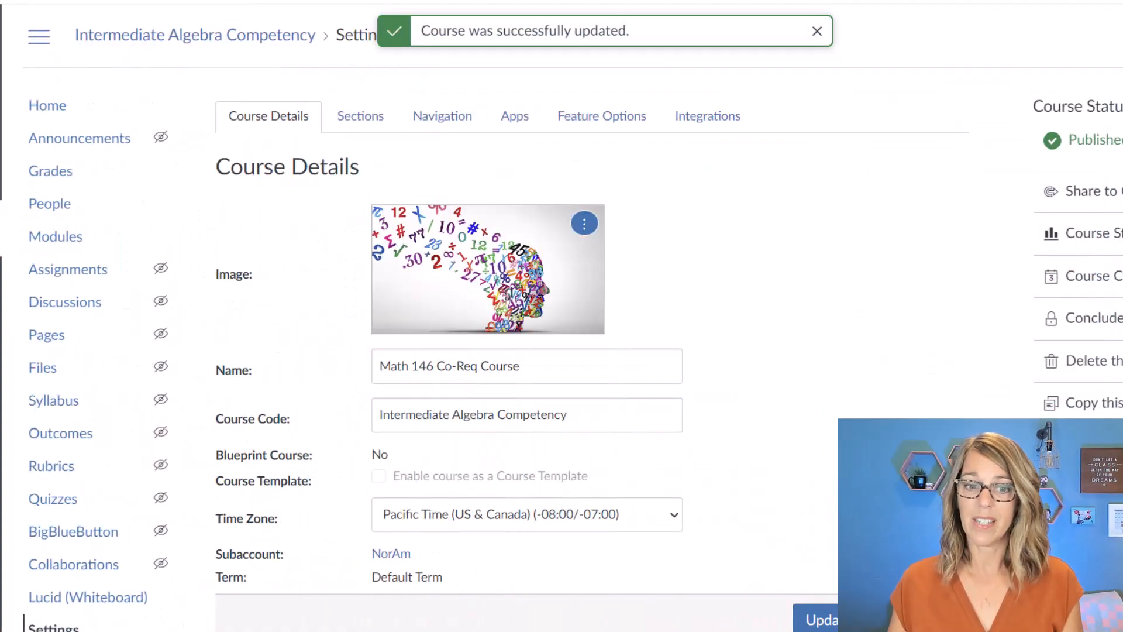
pyautogui.scroll(-5, 819, 487)
pyautogui.scroll(-8, 817, 487)
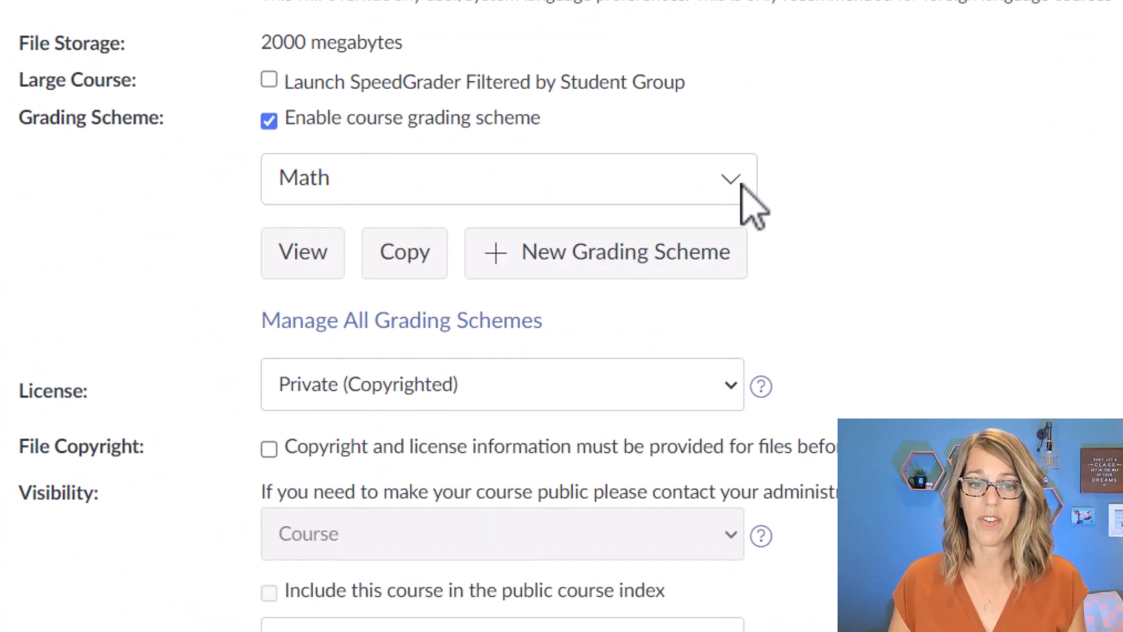
pyautogui.click(743, 190)
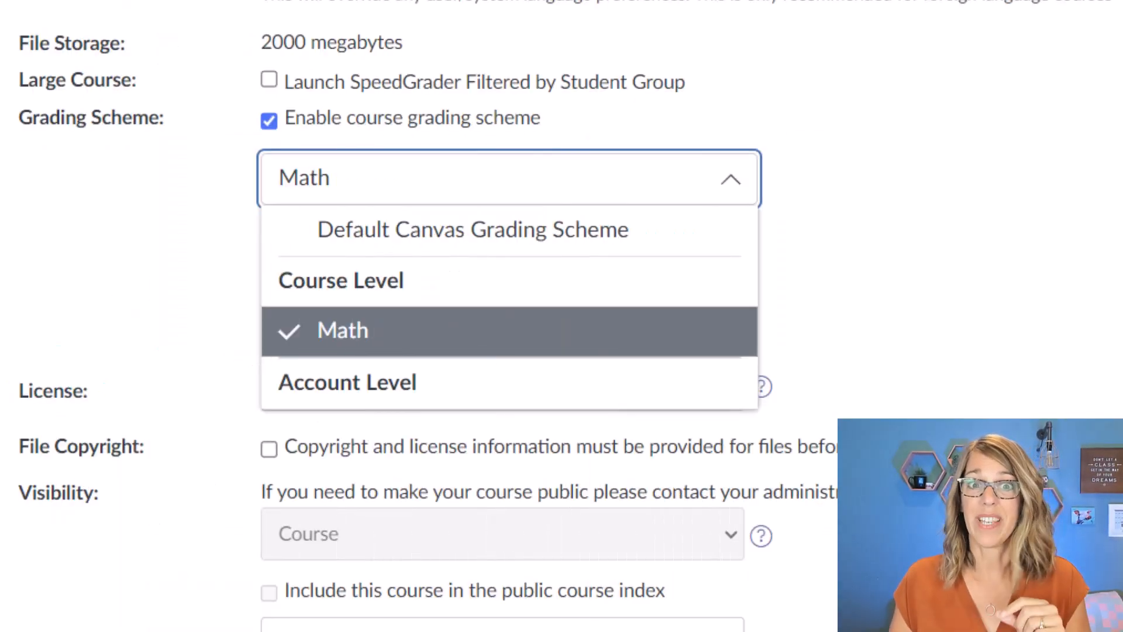
pyautogui.click(854, 620)
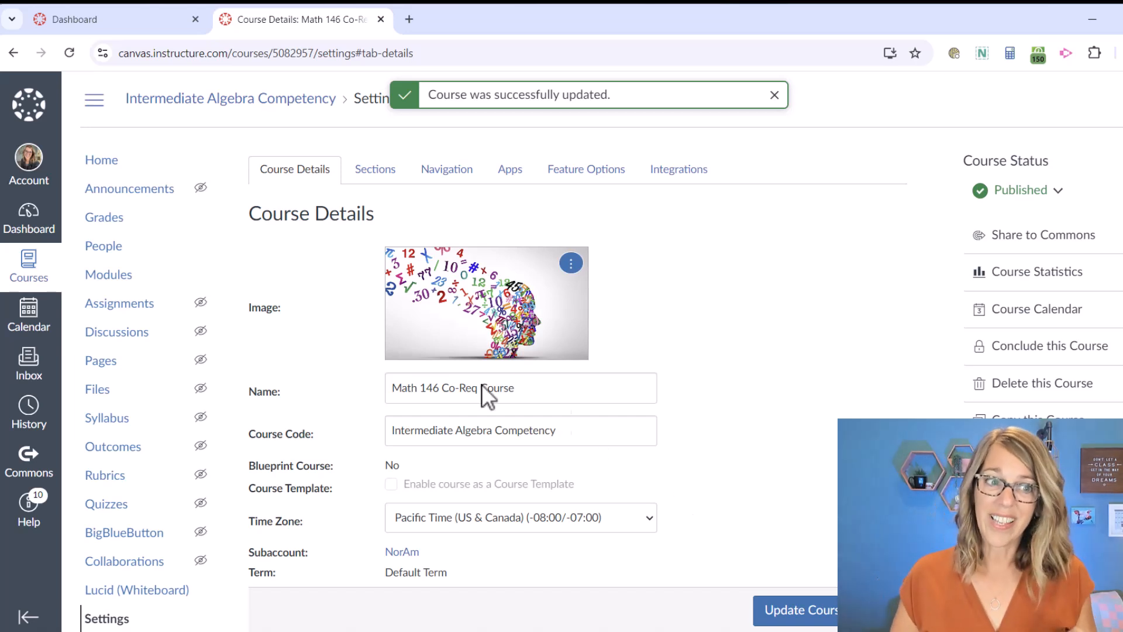
# Go to the Practice Course and open its import of existing content.
pyautogui.click(28, 220)
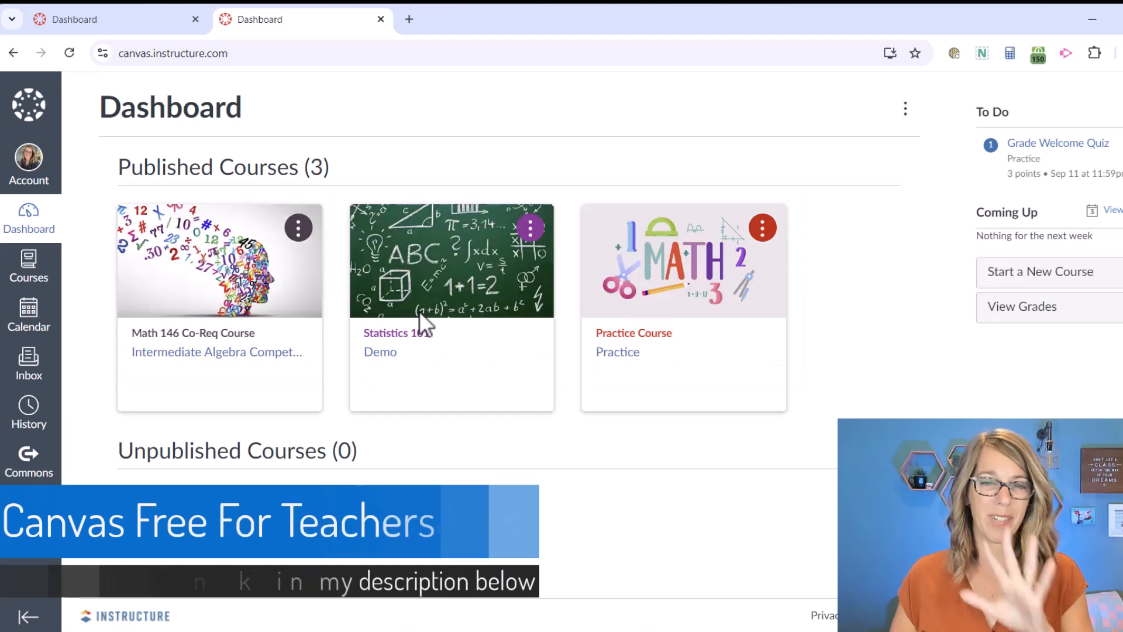
pyautogui.click(621, 341)
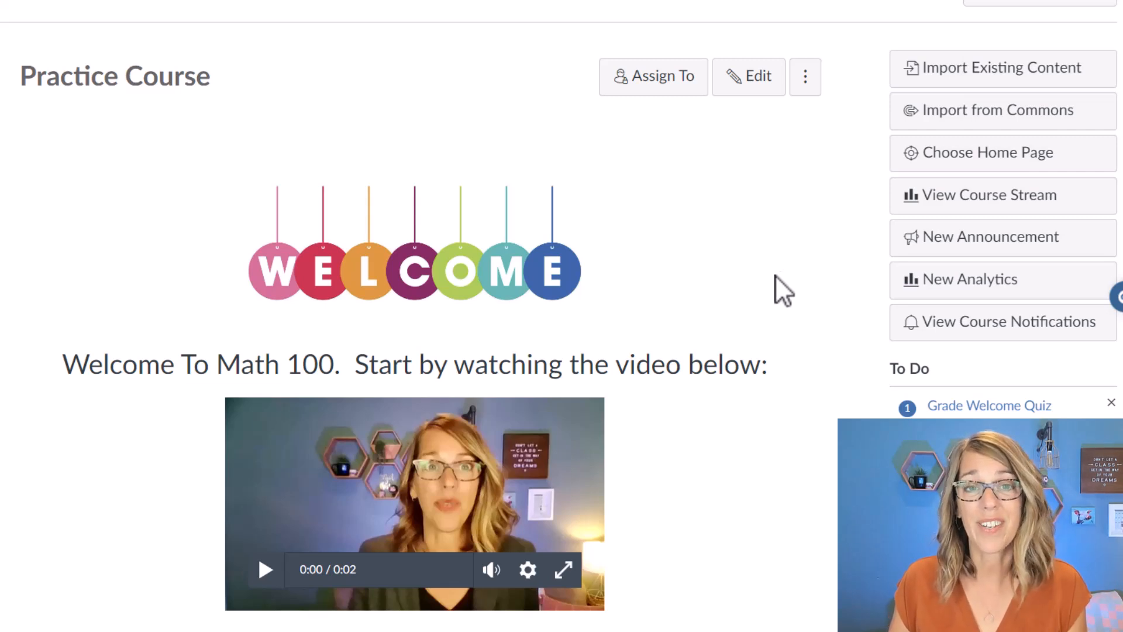
pyautogui.click(984, 69)
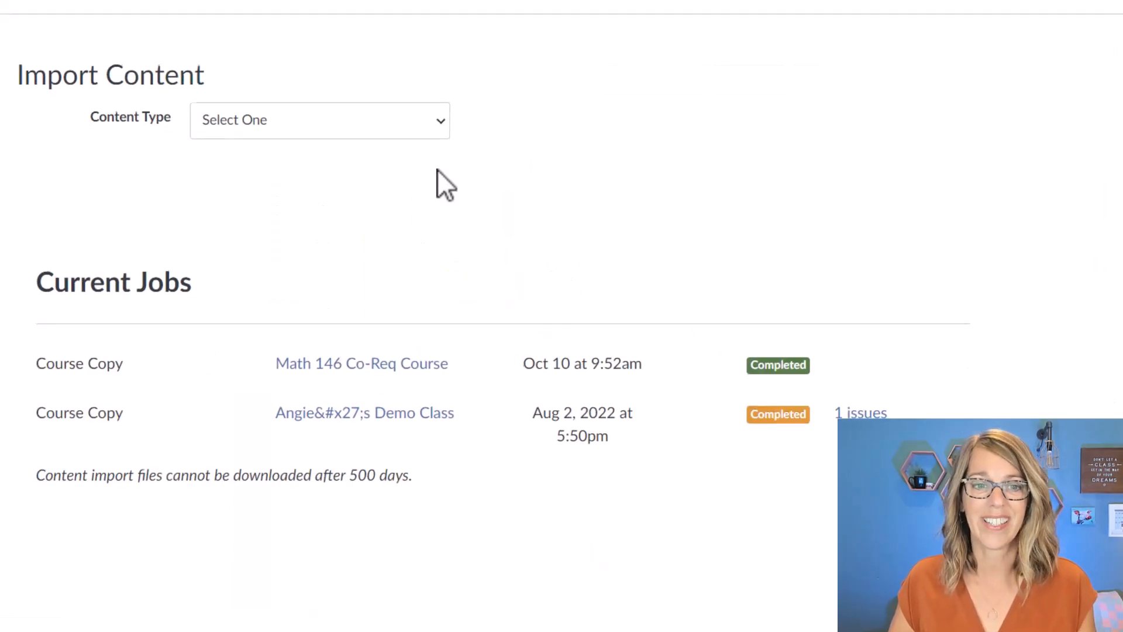
# Set the import to copy a Canvas course and choose Math 146 Co-Req Course as the source.
pyautogui.click(447, 117)
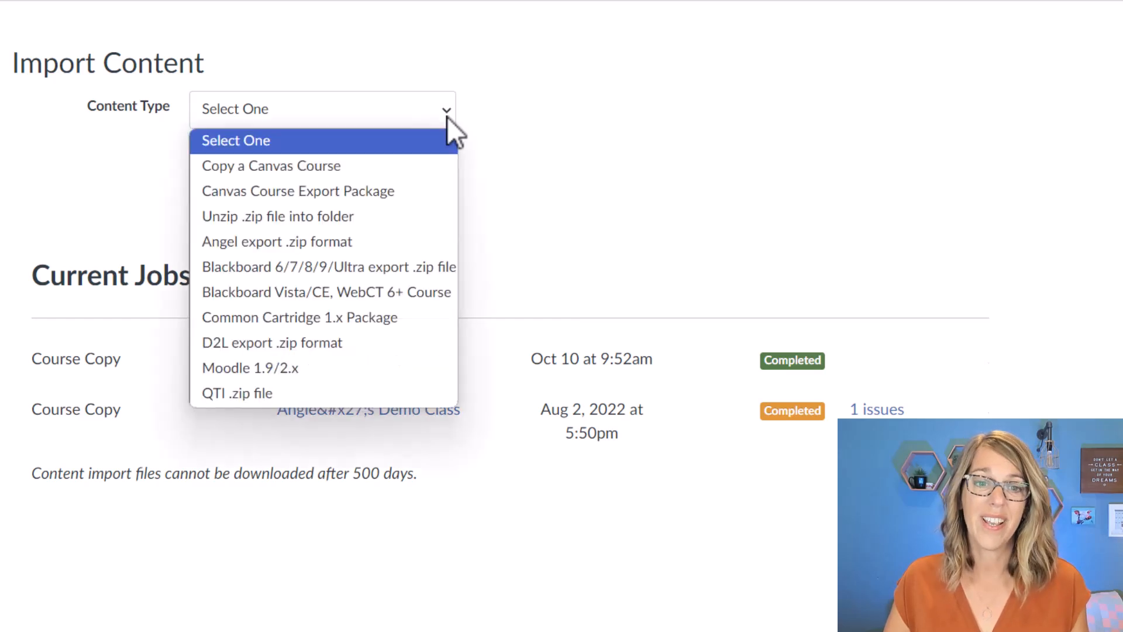
pyautogui.click(368, 165)
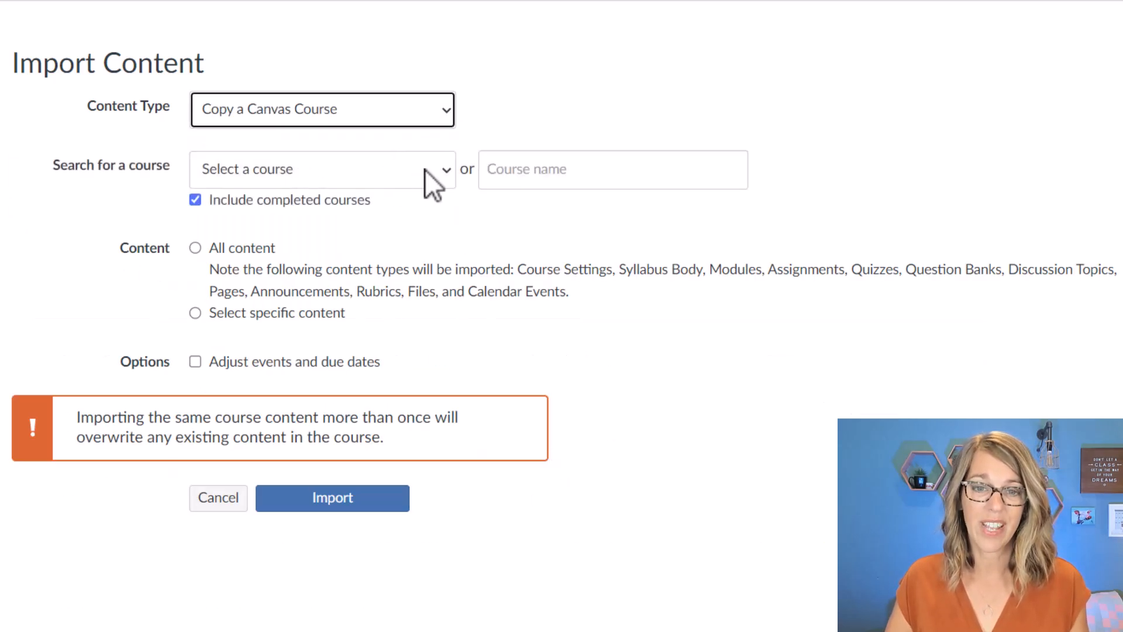
pyautogui.click(448, 170)
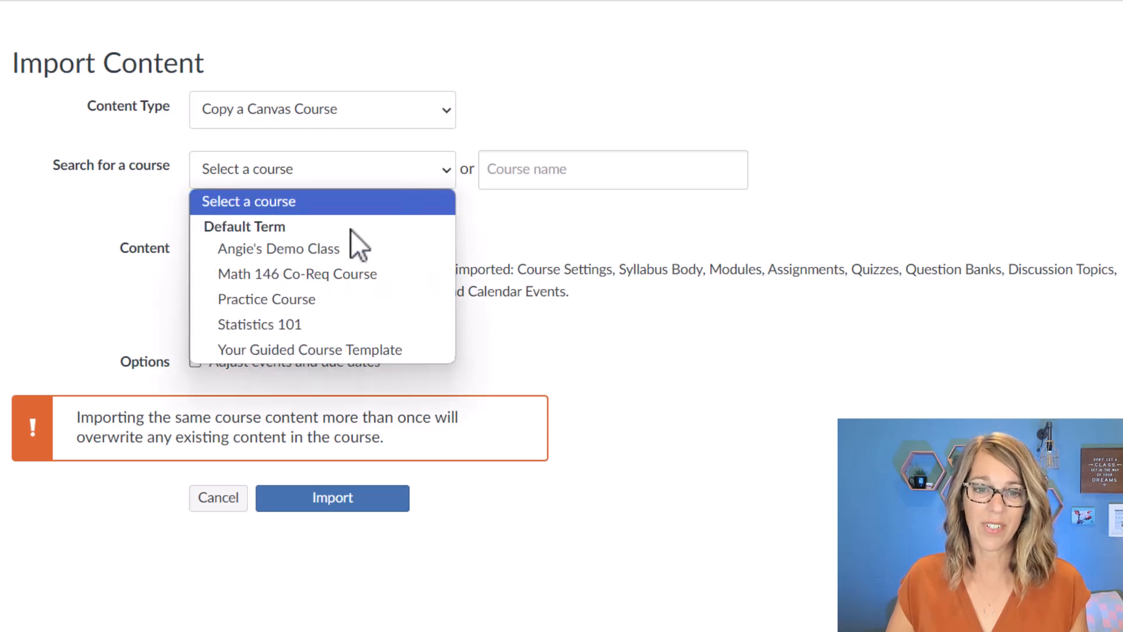
pyautogui.click(350, 274)
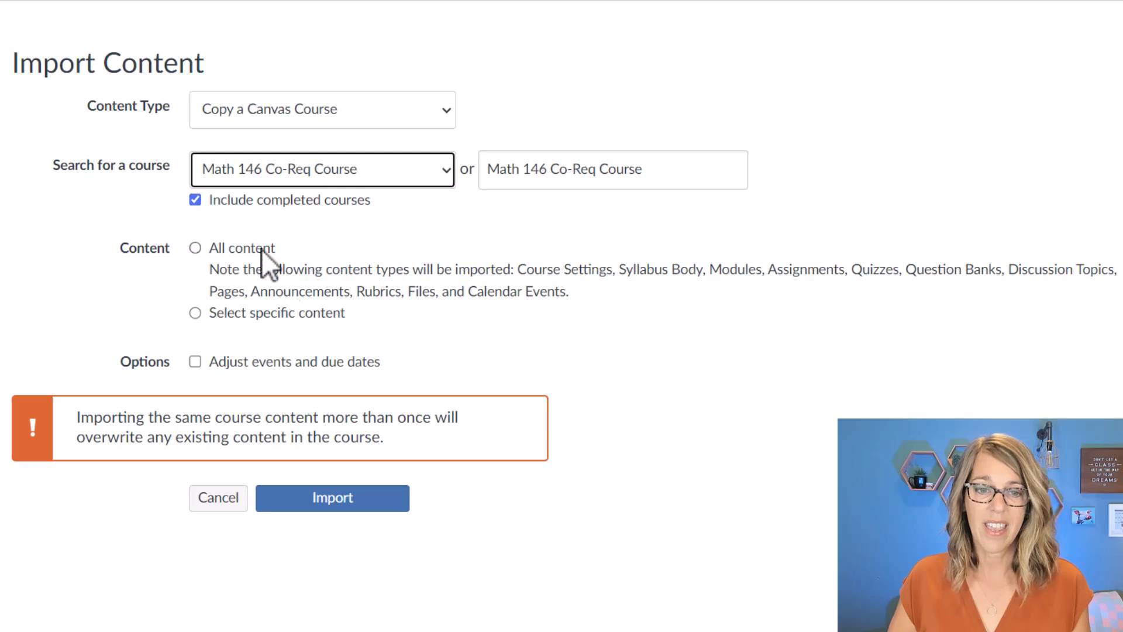
# Import only specific content from the chosen source course, selecting just Course Settings as the content to copy.
pyautogui.click(195, 313)
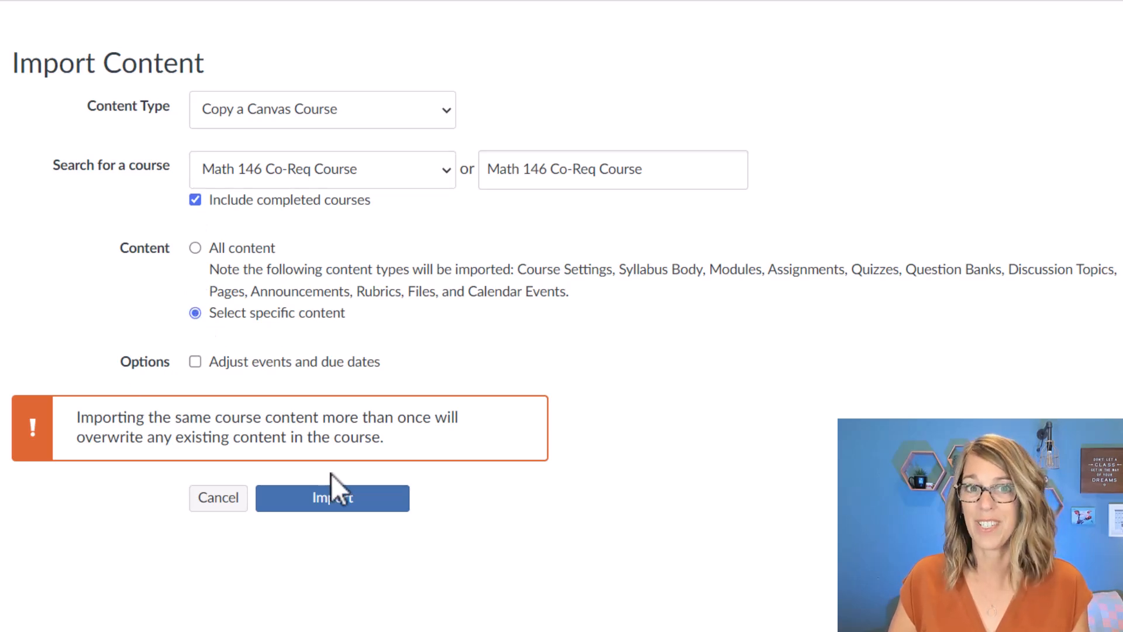
pyautogui.click(358, 500)
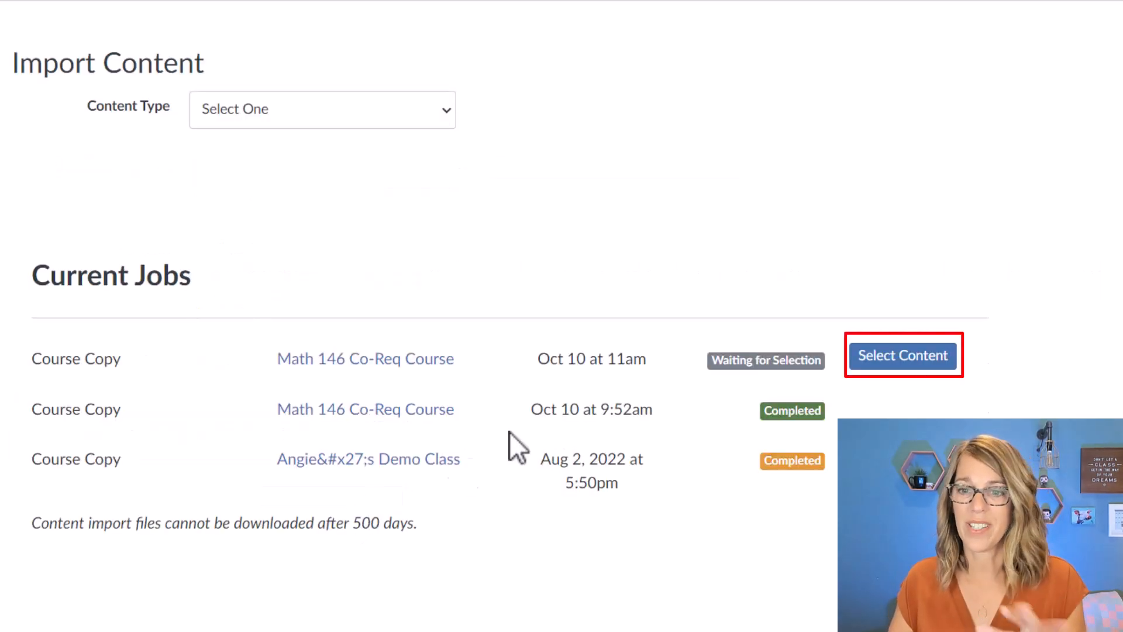
pyautogui.click(934, 366)
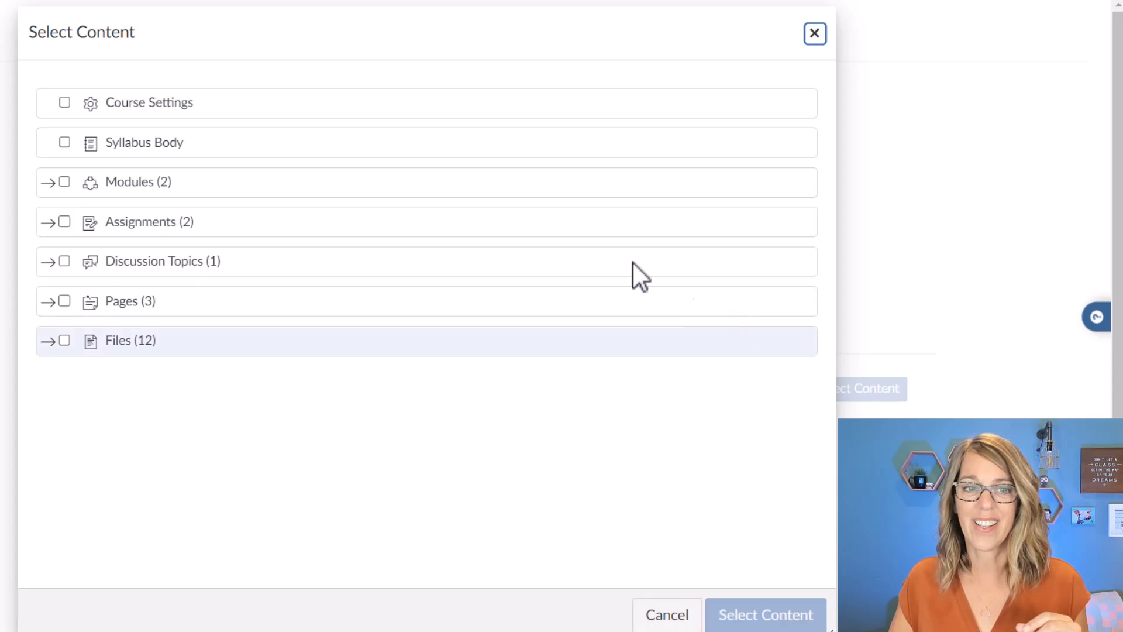
pyautogui.click(65, 103)
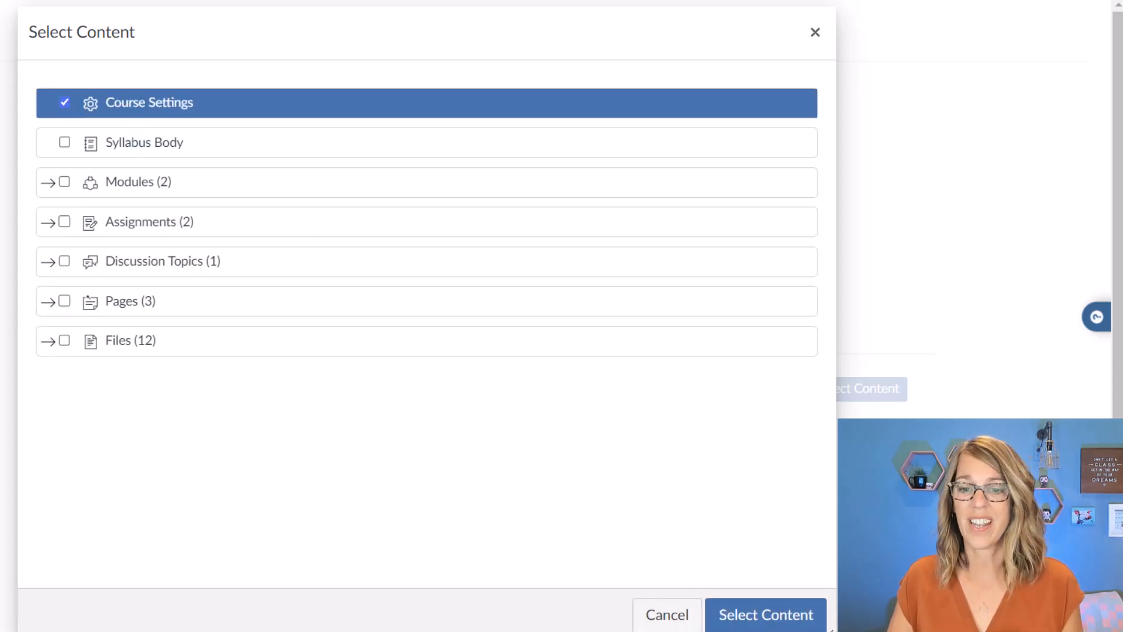
pyautogui.click(798, 616)
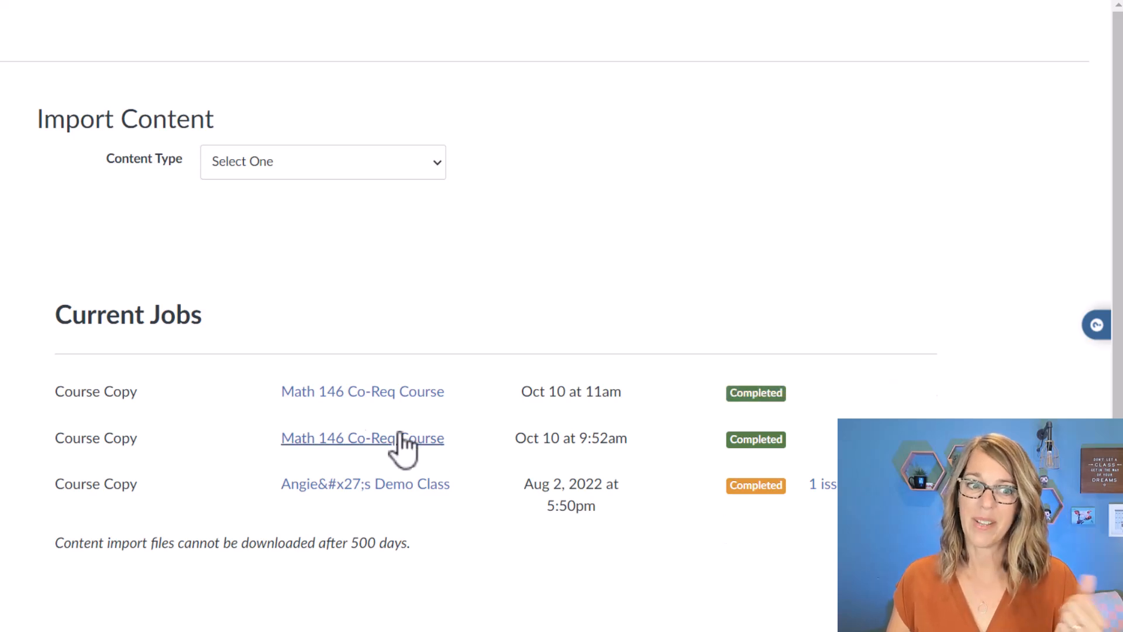
# Check the grading scheme in the Practice Course's settings and view the Math scheme's details.
pyautogui.scroll(-1, 562, 281)
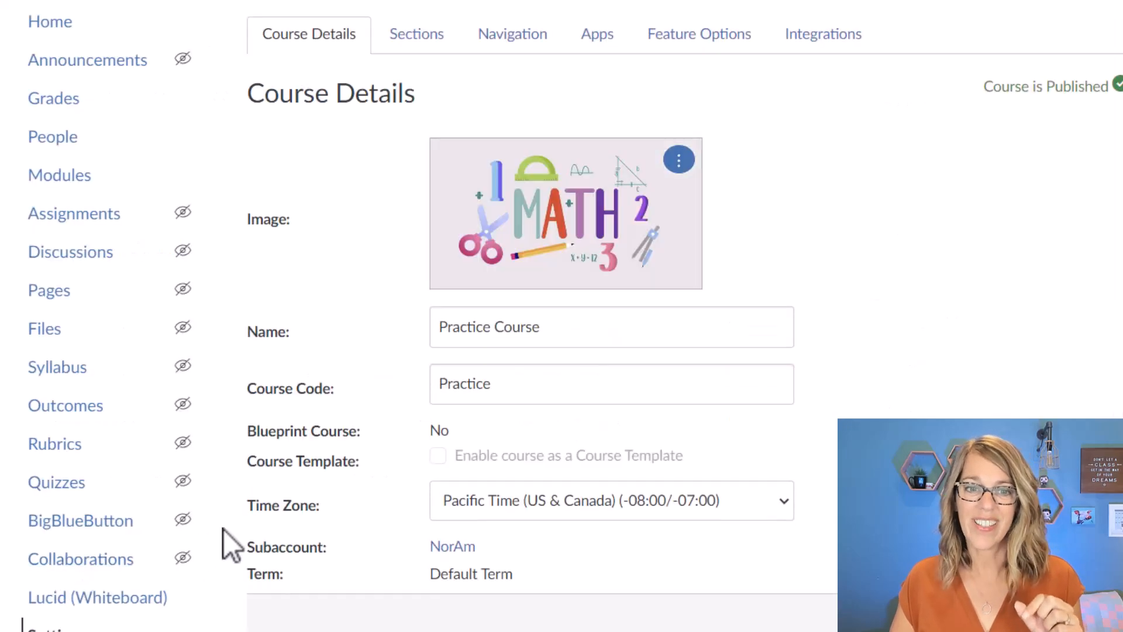
pyautogui.scroll(-3, 745, 353)
pyautogui.scroll(-10, 747, 352)
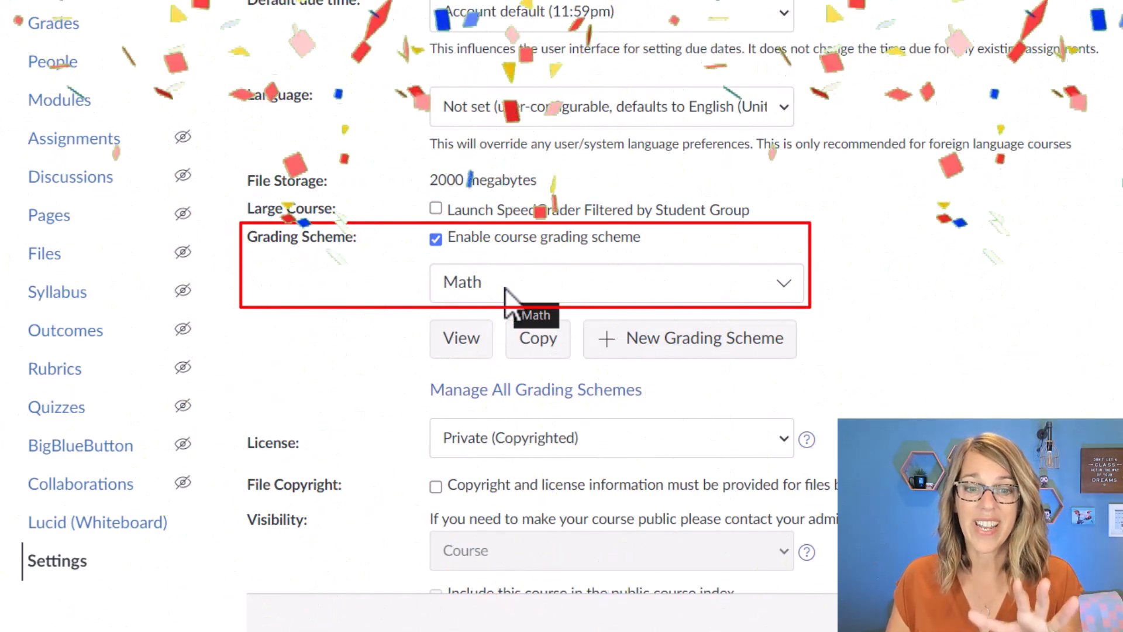
pyautogui.click(464, 342)
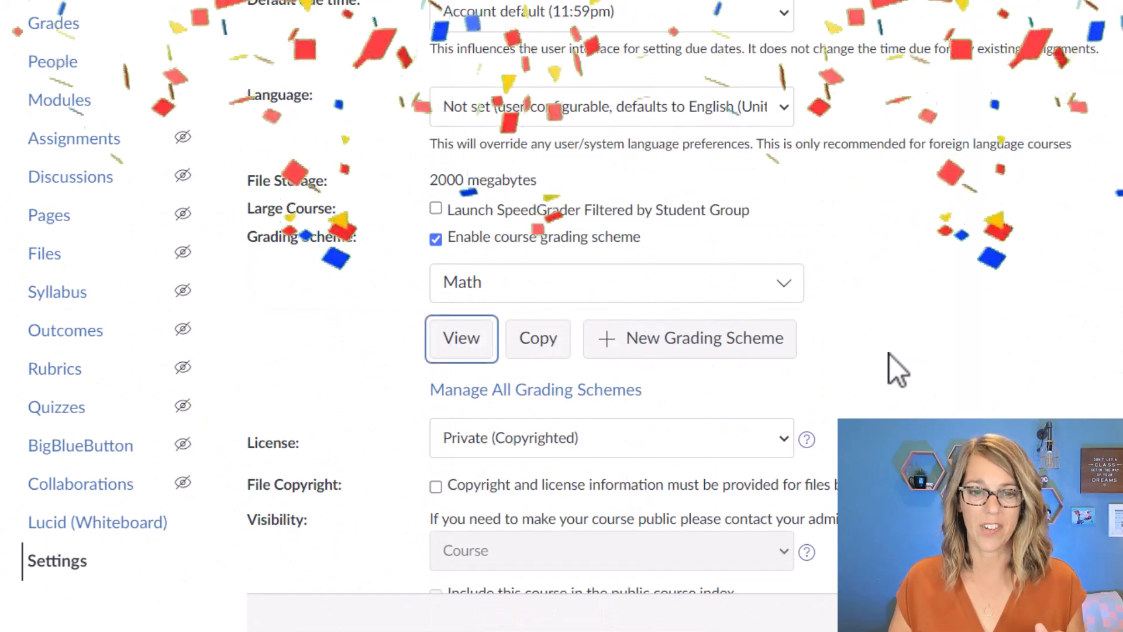
pyautogui.scroll(-15, 890, 368)
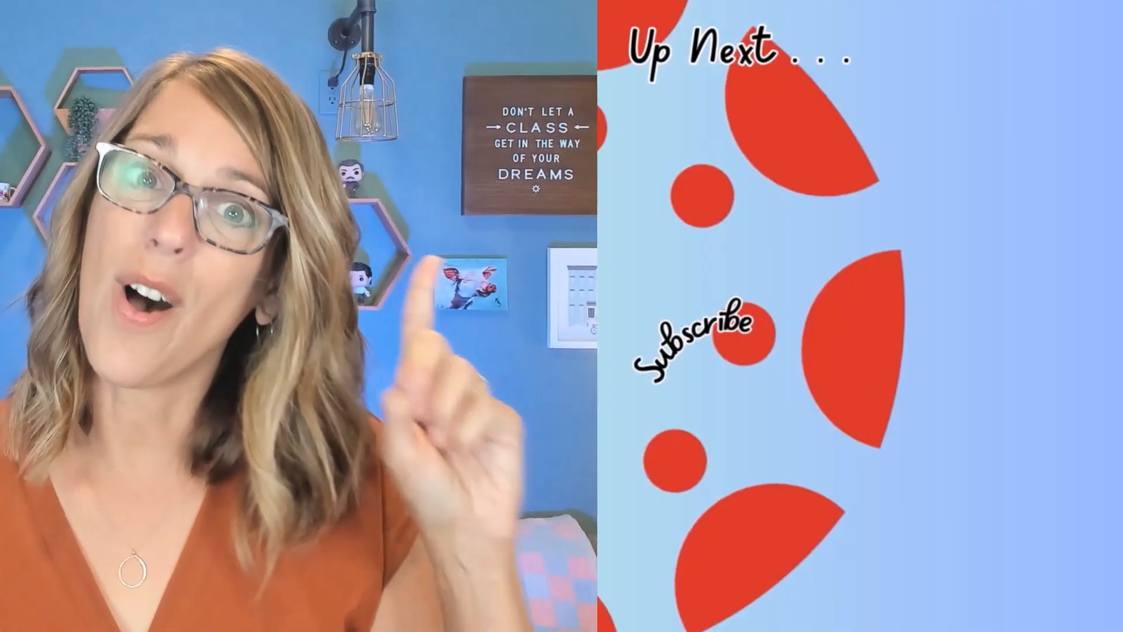